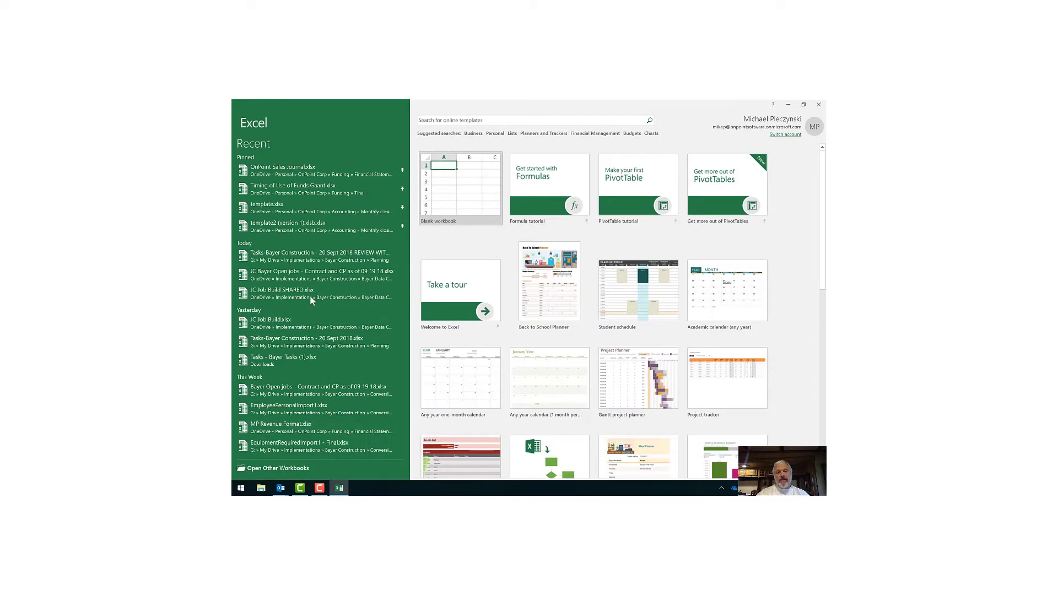
Create a new blank workbook from the Excel start screen.
left_click(475, 189)
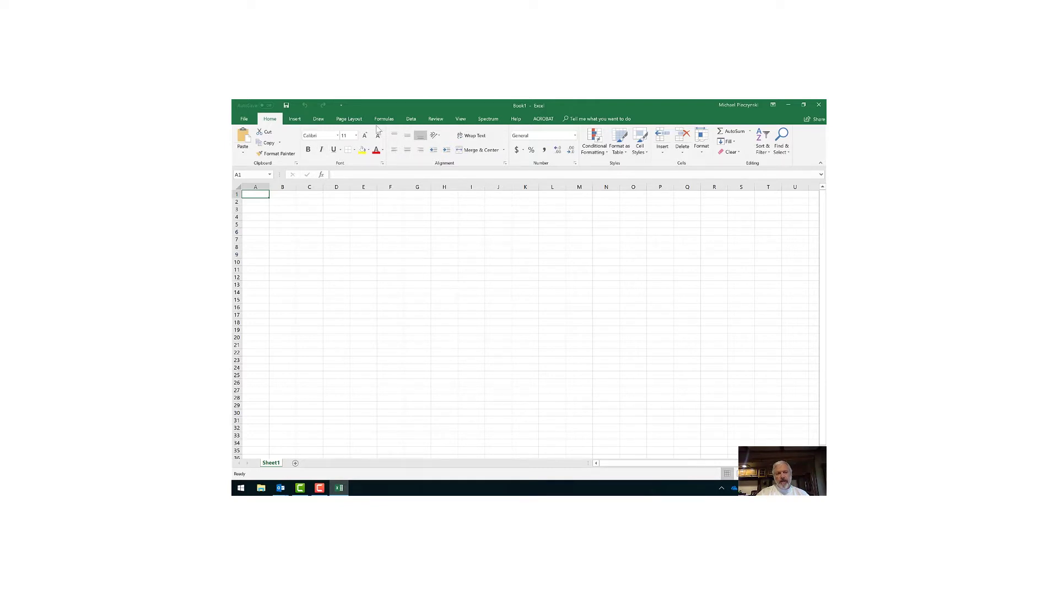
Start a Microsoft Query import via Data > Get Data > From Other Sources.
left_click(412, 119)
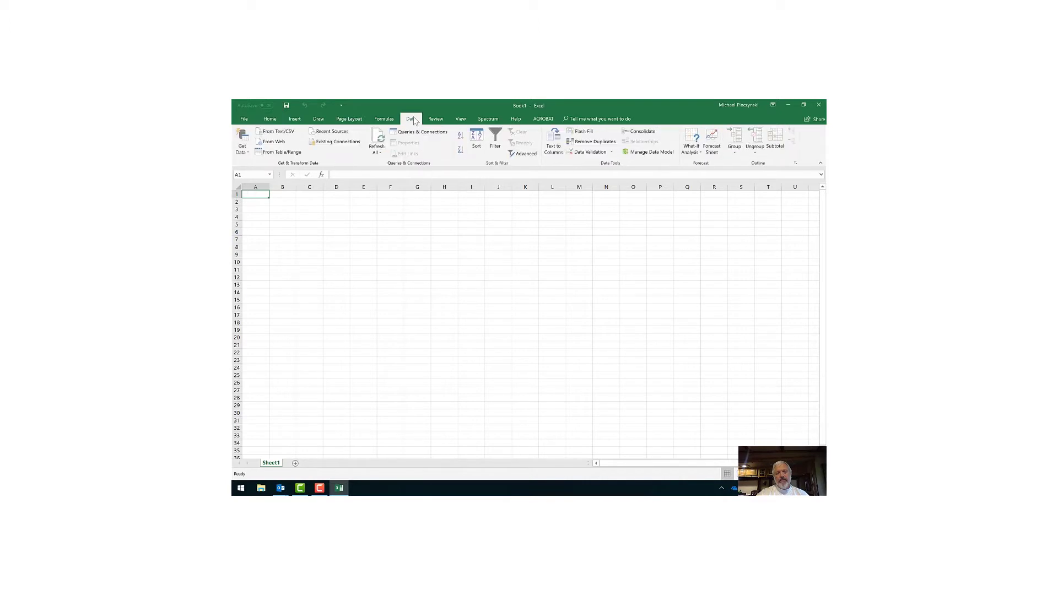
left_click(240, 153)
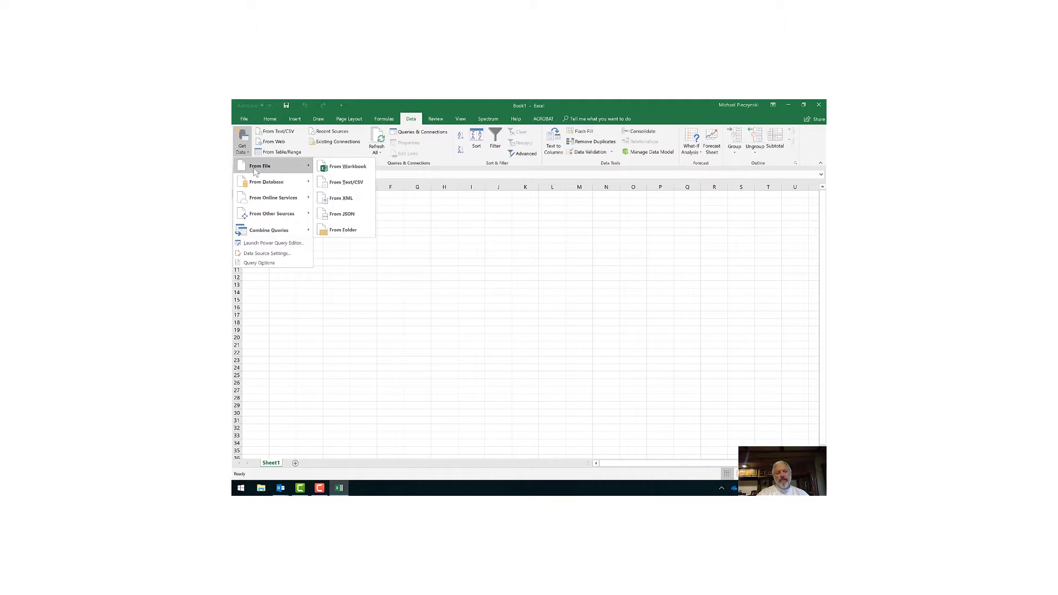
mouse_move(256, 214)
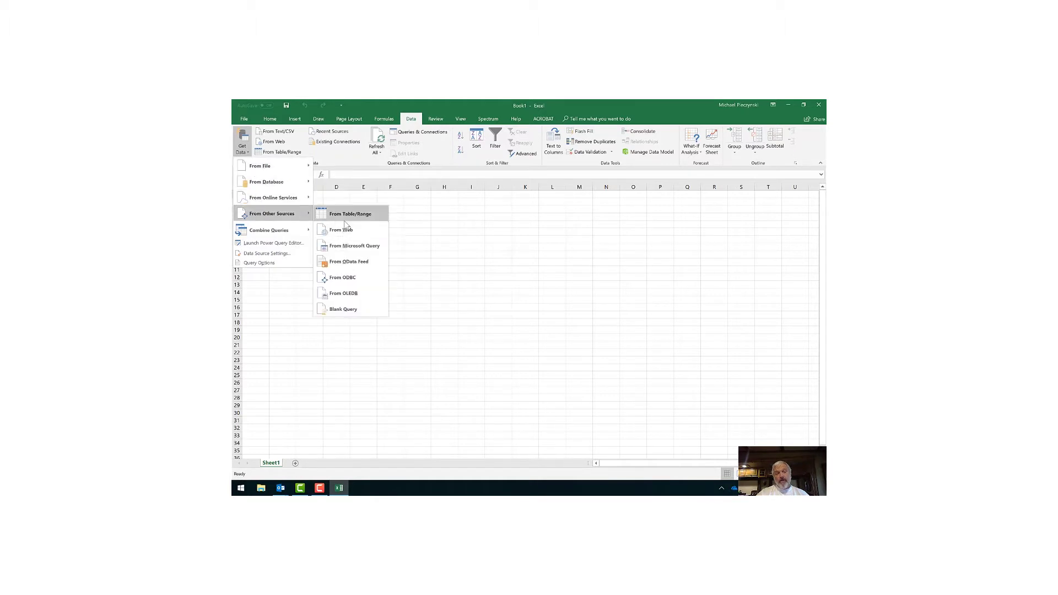
left_click(349, 253)
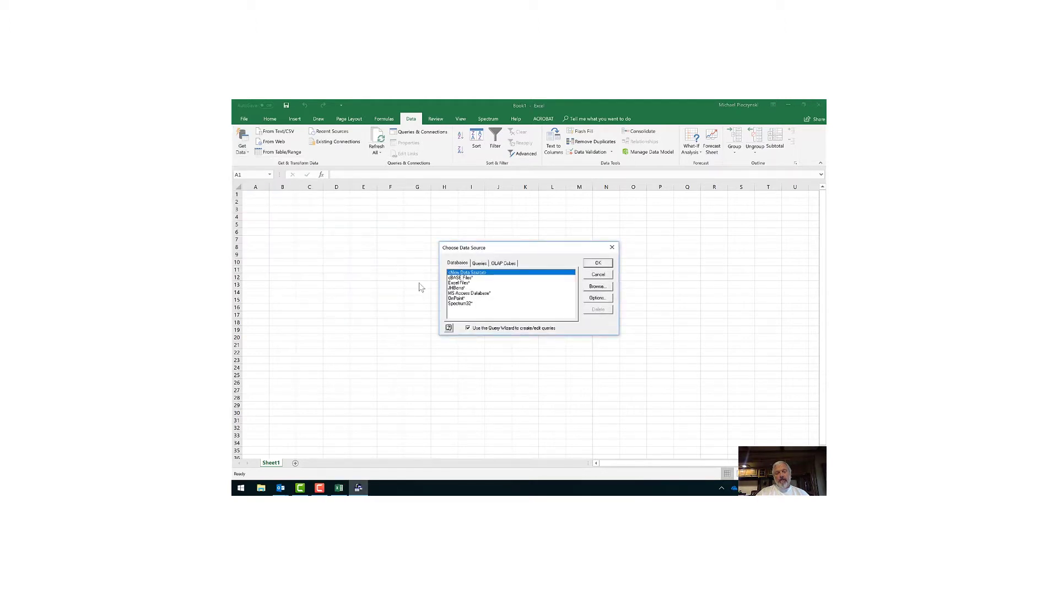
Choose the OnPoint data source and log in to SQL Server with the database password.
left_click(455, 298)
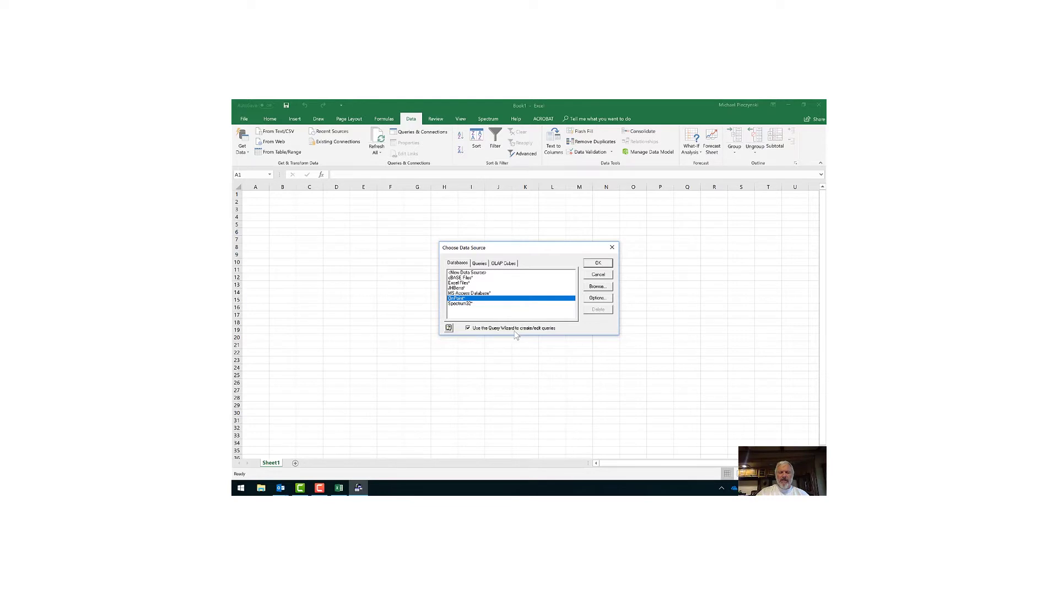
left_click(595, 264)
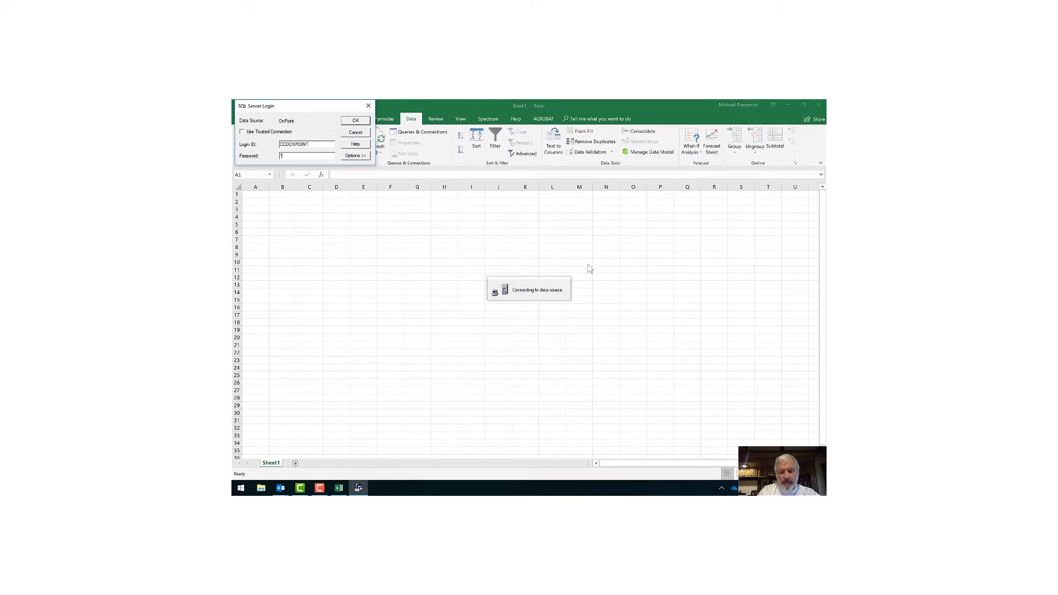
type("***")
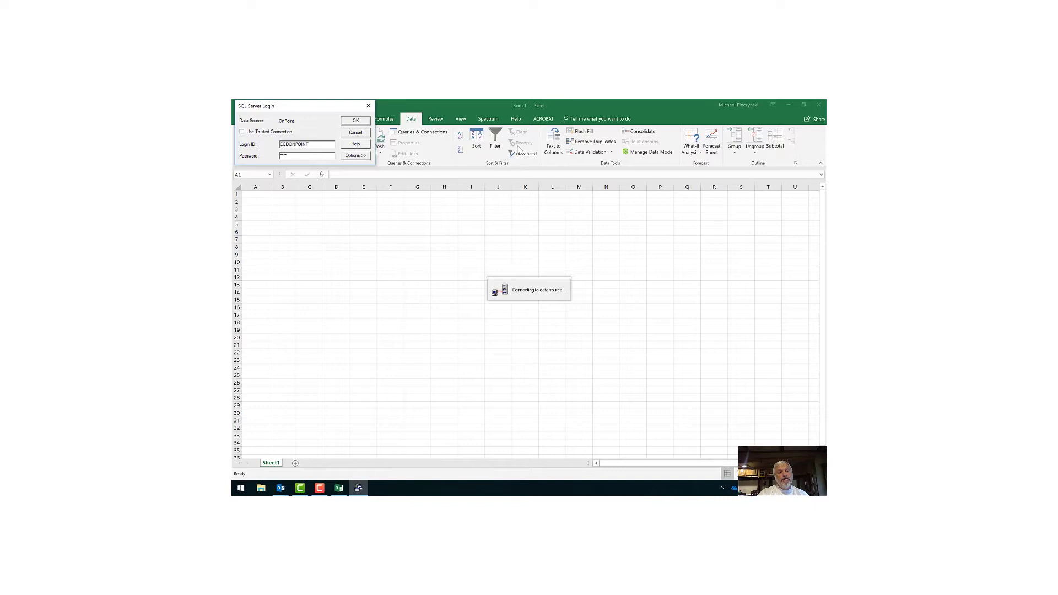
left_click(354, 120)
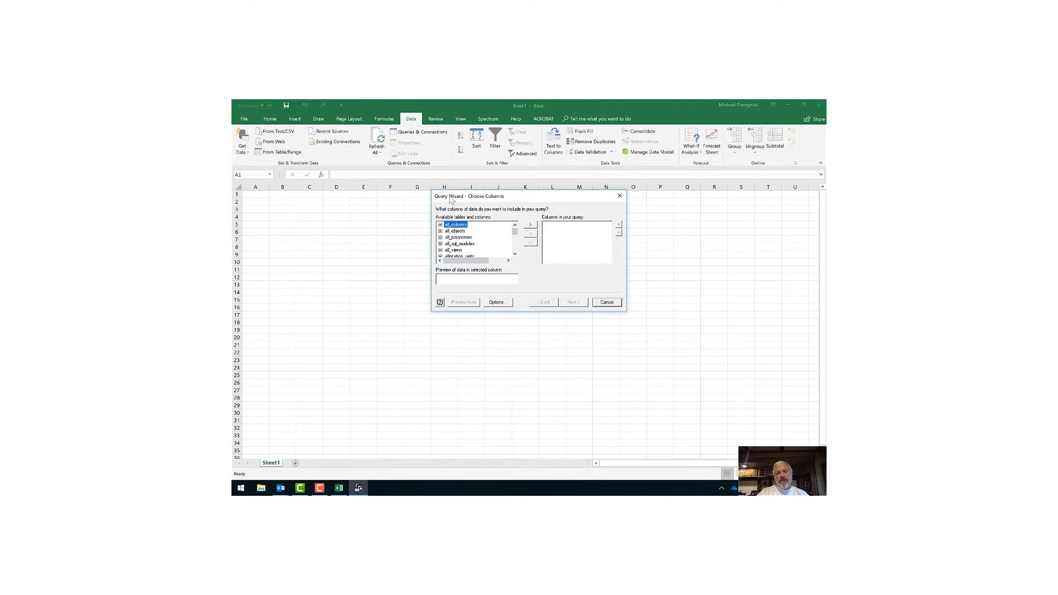
Set the table Owner option to dbo so only dbo tables are listed.
left_click(496, 302)
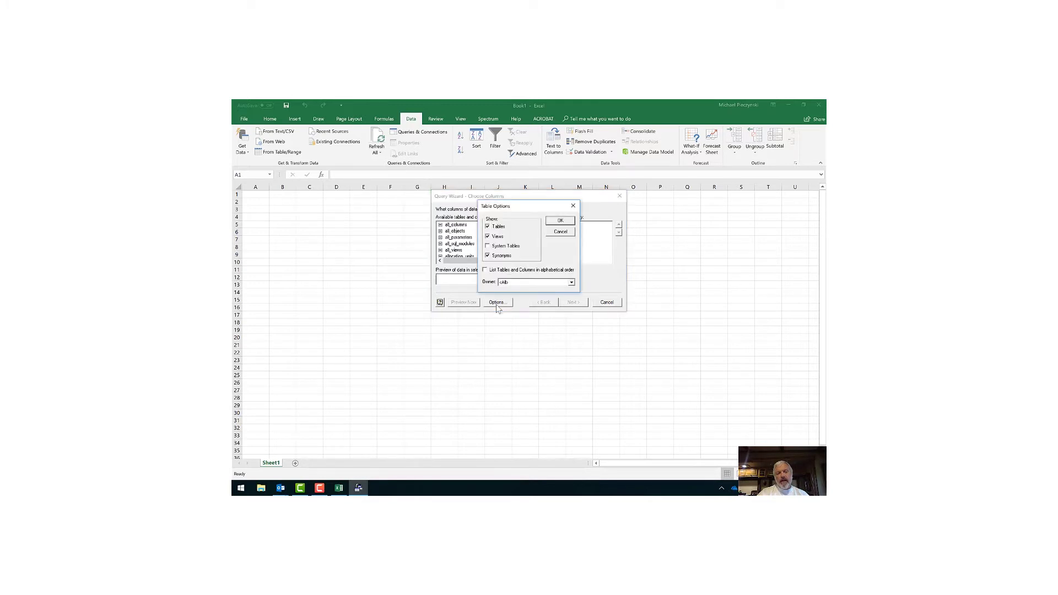
left_click(572, 282)
left_click(523, 293)
left_click(560, 221)
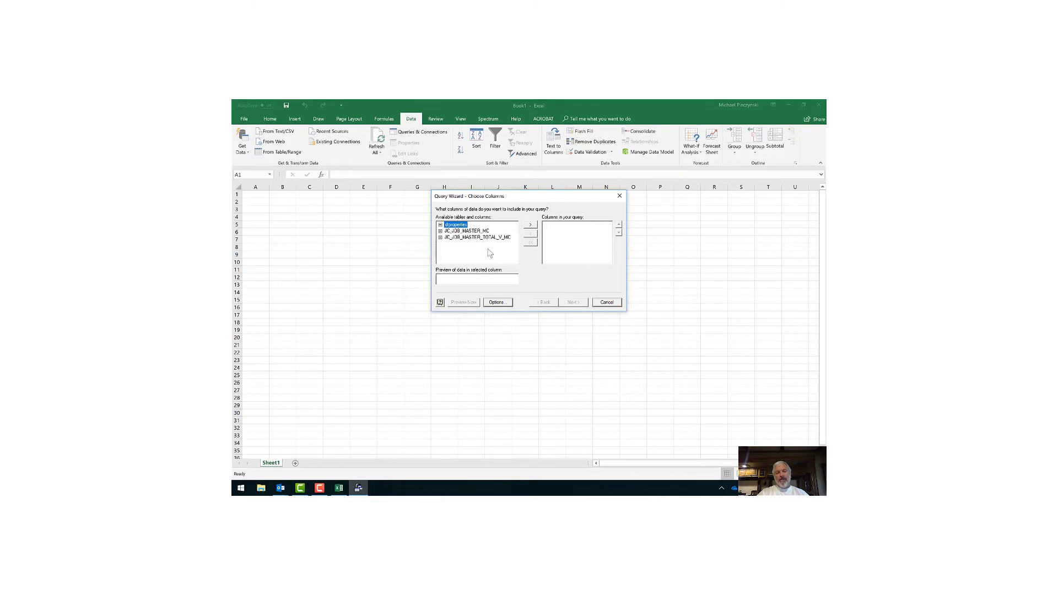
Add Company_Code, Job_Number and Job_Description from JC_JOB_MASTER_MC to the query columns.
left_click(440, 231)
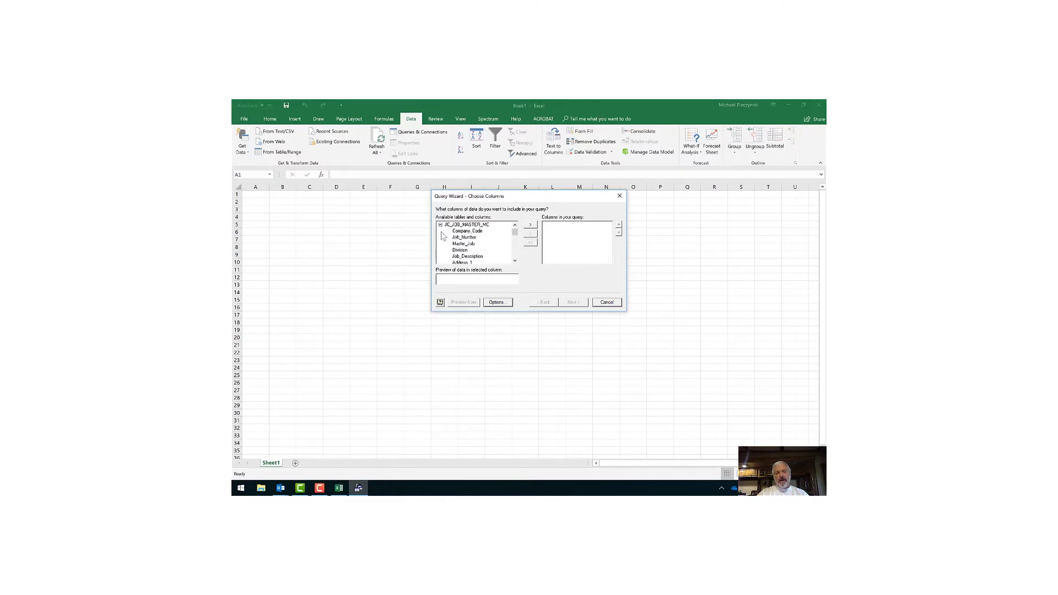
left_click(477, 231)
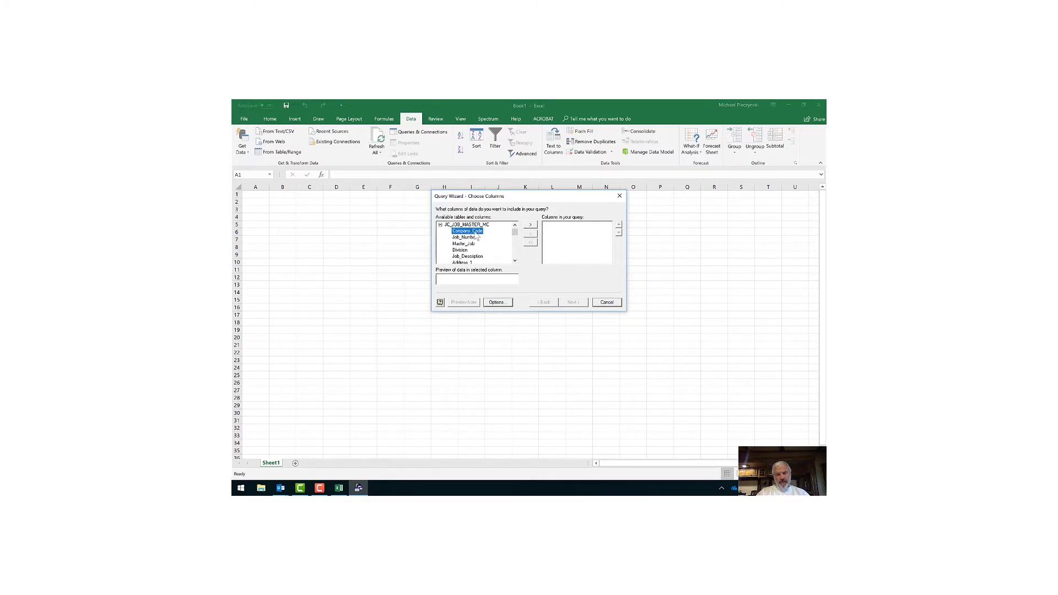
left_click(530, 226)
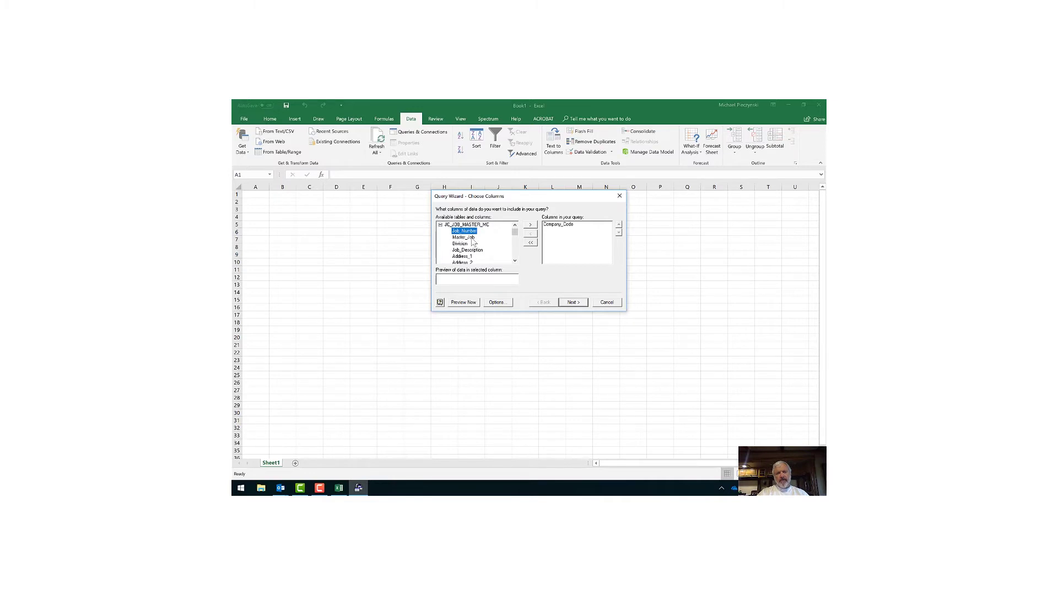
left_click(471, 238)
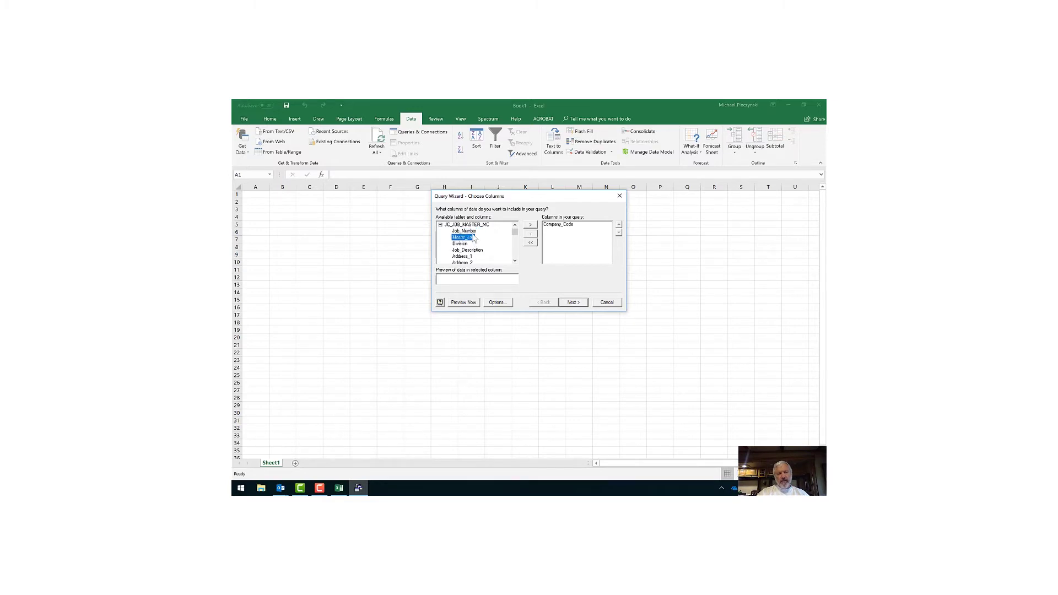
left_click(468, 232)
left_click(531, 226)
left_click(480, 243)
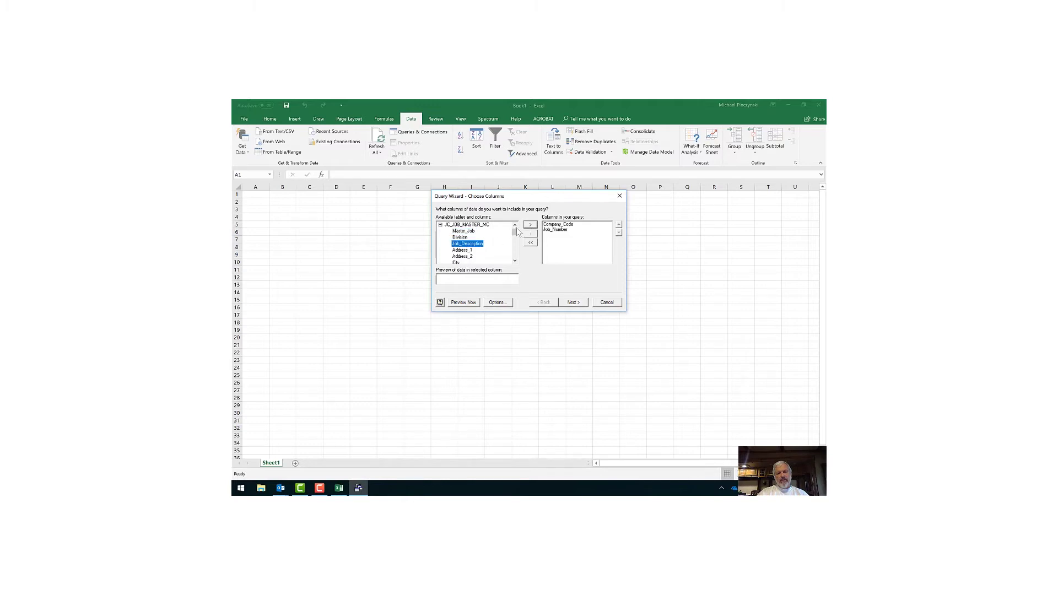
left_click(530, 225)
Find Project_Manager in the available columns, add it, and continue to Filter Data.
scroll(487, 247, "down", 1)
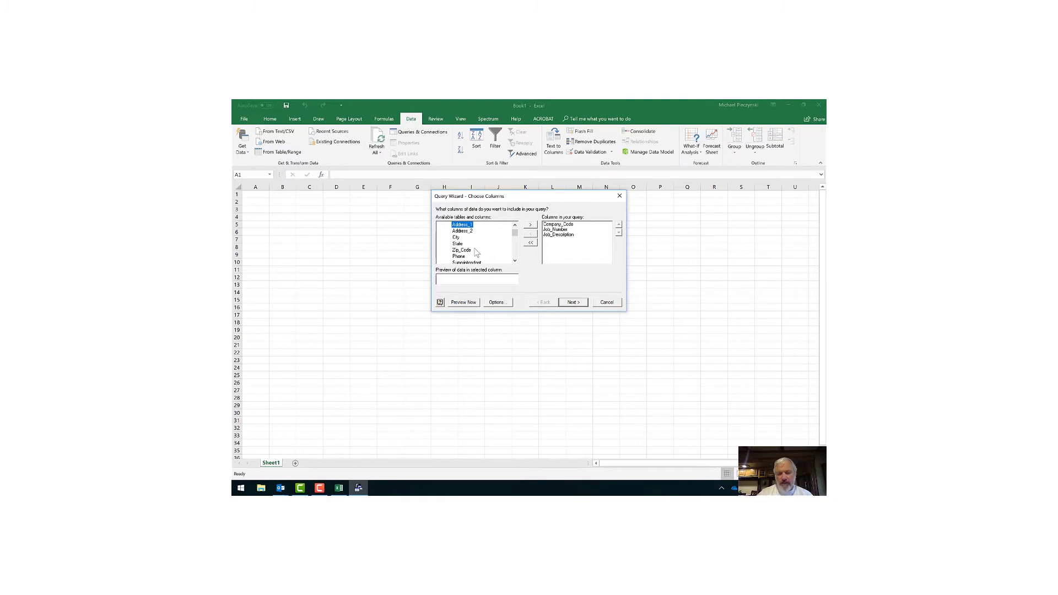
left_click(515, 261)
left_click(516, 262)
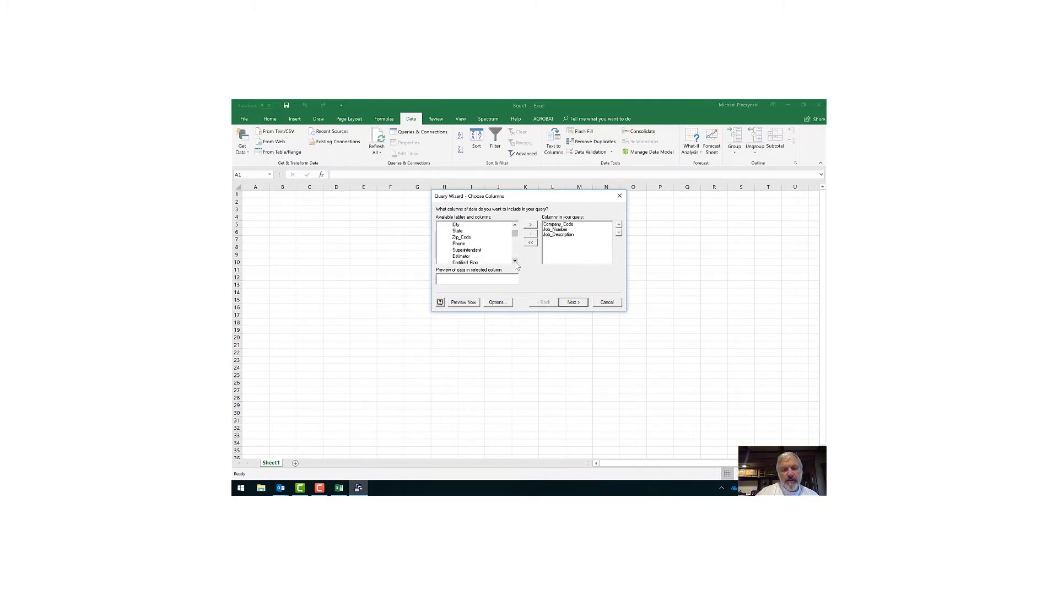
left_click(515, 261)
left_click(516, 261)
left_click(516, 261)
left_click(515, 261)
left_click(515, 261)
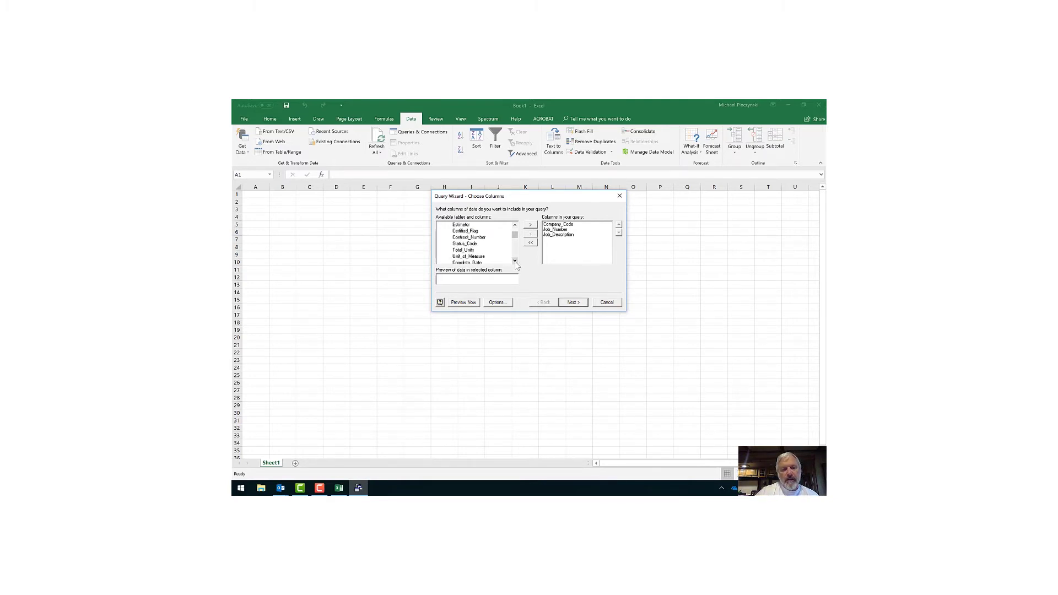
left_click(516, 261)
left_click(516, 261)
left_click(515, 262)
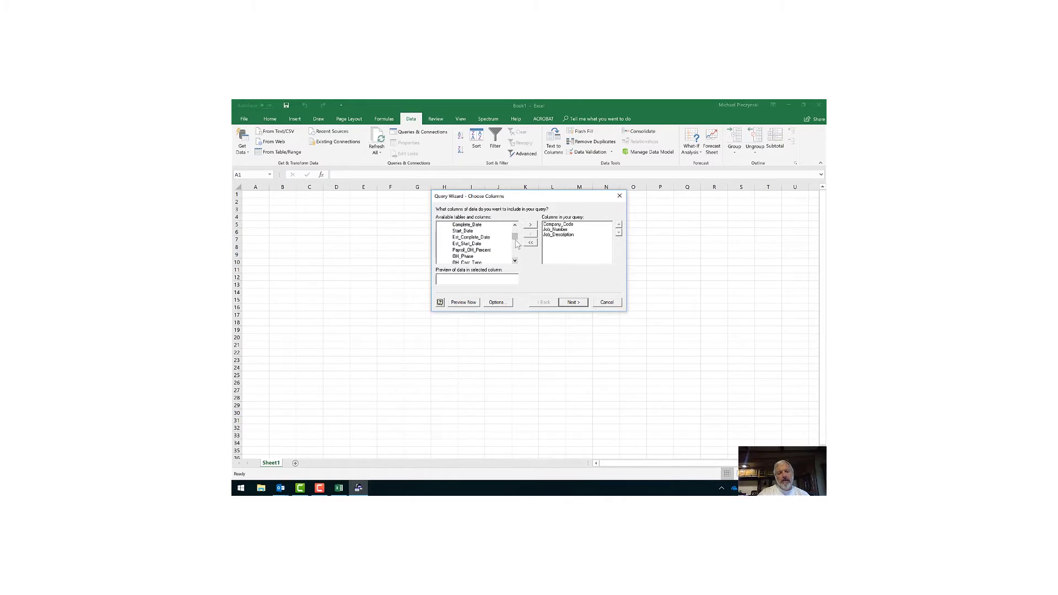
scroll(513, 240, "up", 5)
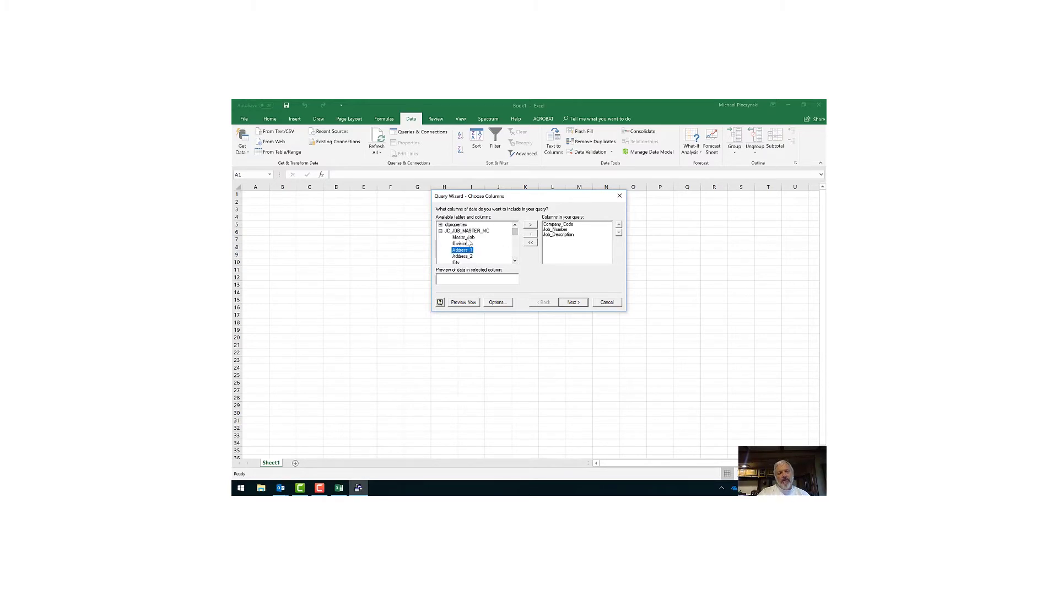
left_click(516, 261)
left_click(515, 262)
left_click(515, 261)
left_click(515, 261)
left_click(515, 261)
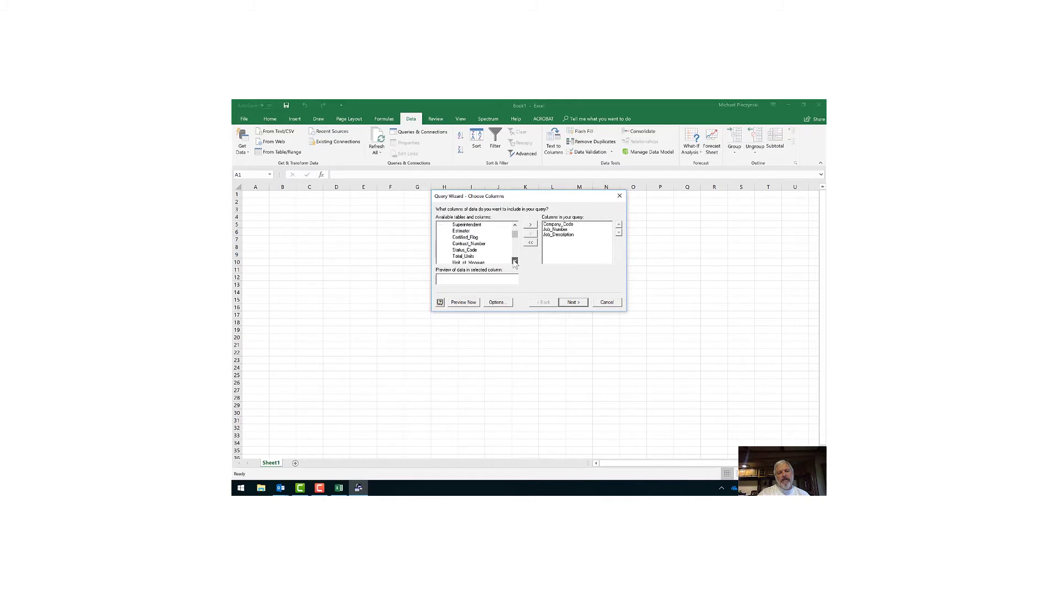
left_click(515, 226)
left_click(514, 225)
left_click(515, 225)
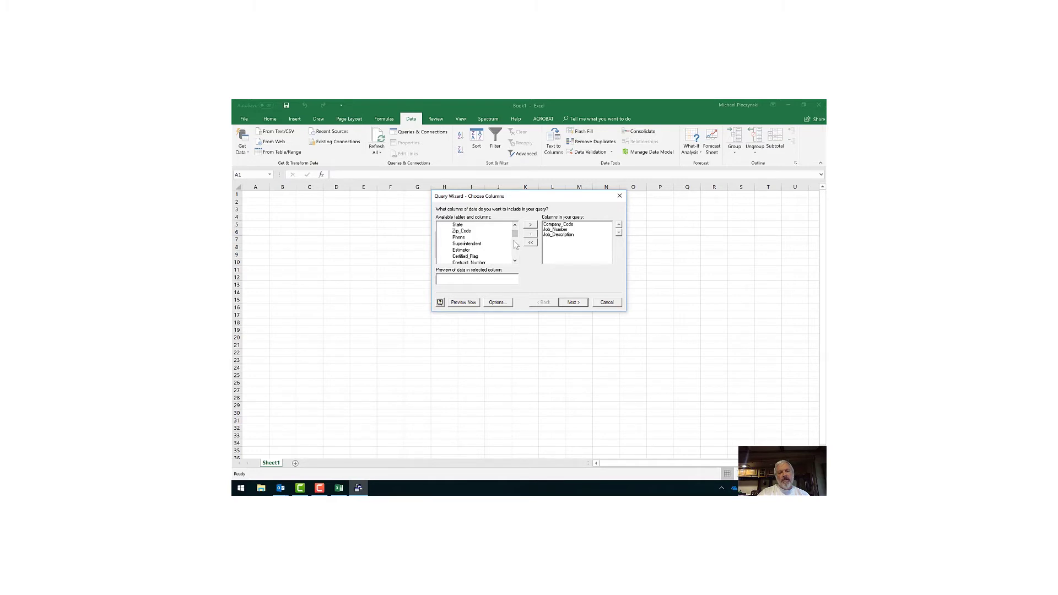
left_click(515, 261)
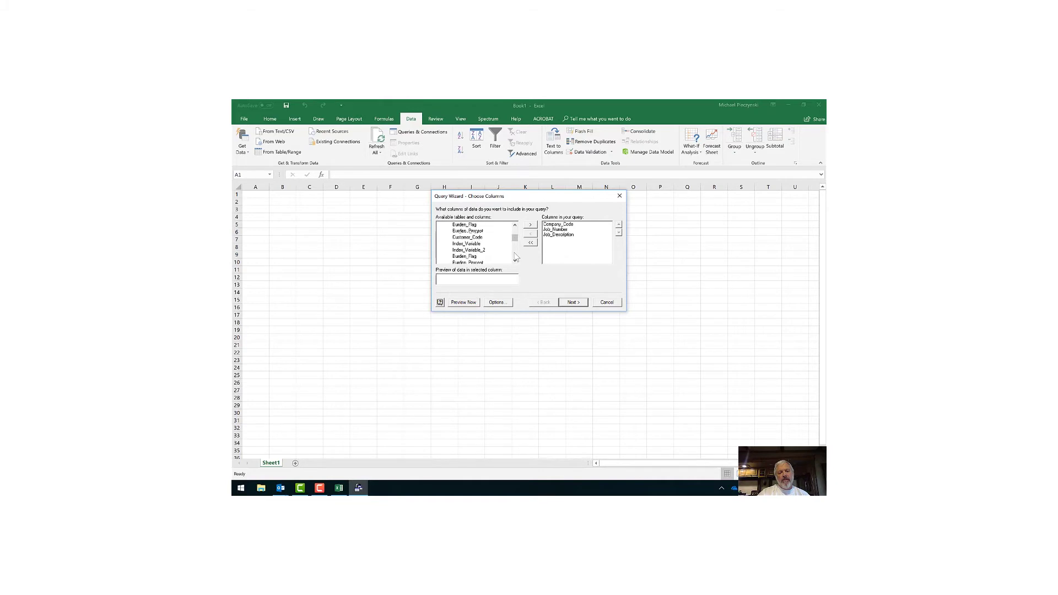
left_click(515, 260)
left_click_drag(515, 237, 518, 246)
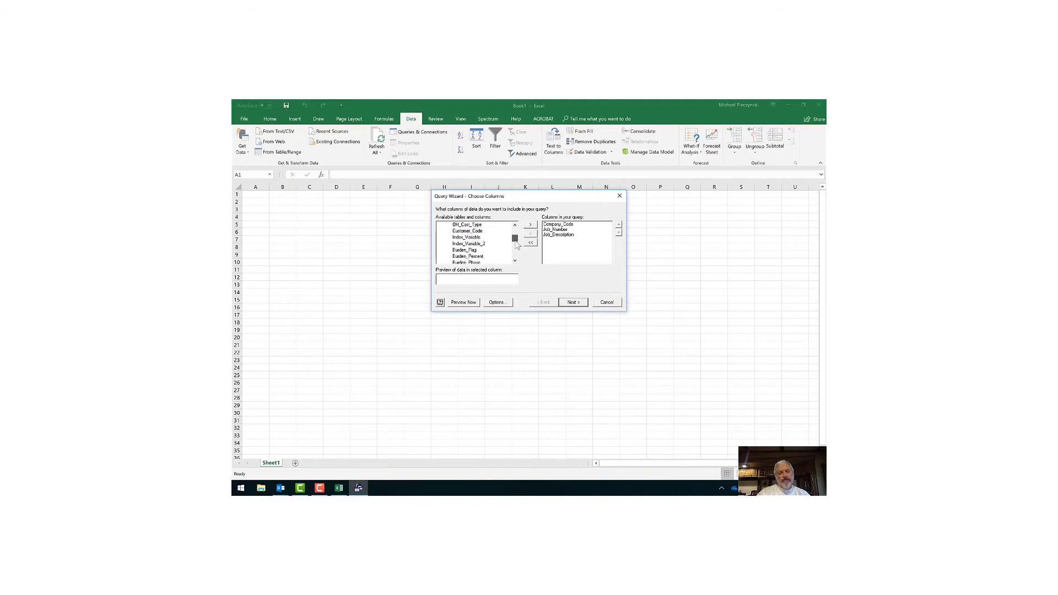
left_click(515, 258)
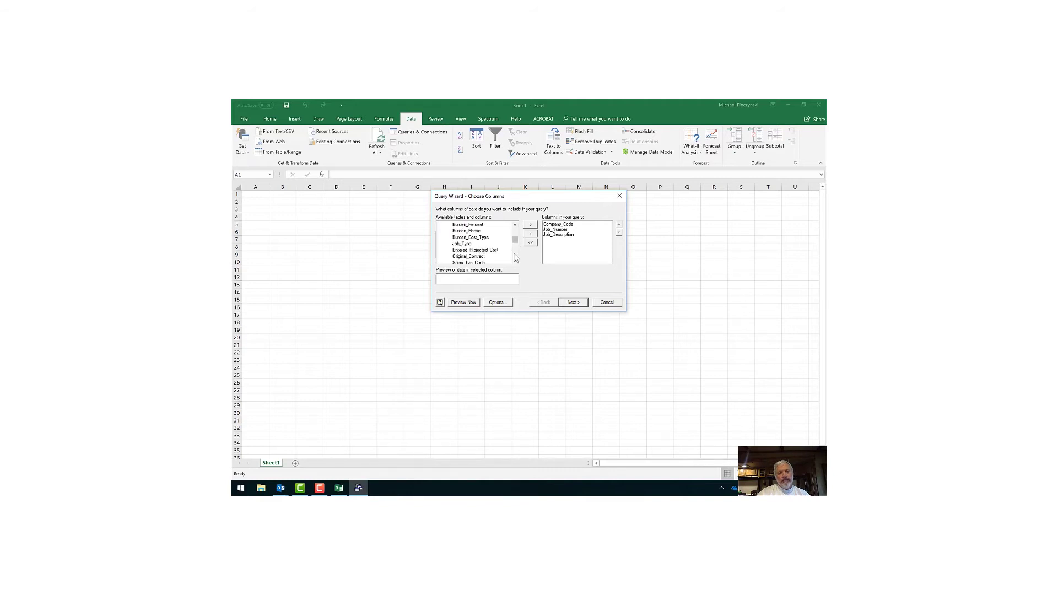
left_click(517, 259)
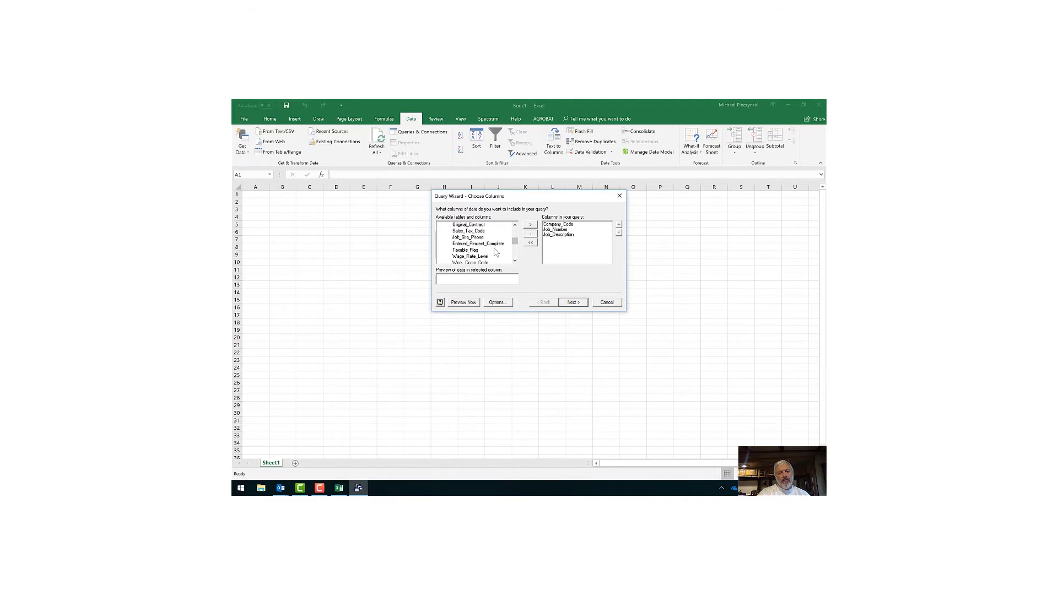
left_click(469, 244)
key("Down")
key("Down")
key("Down")
key("Down")
key("Down")
key("Down")
key("Down")
key("Down")
key("Down")
key("Down")
key("Down")
key("Down")
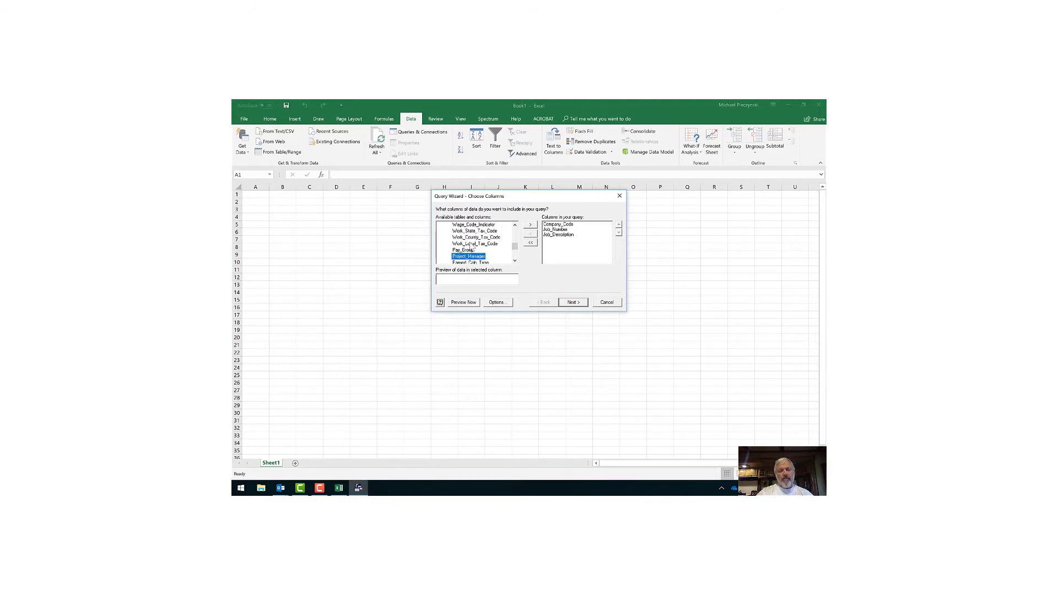
left_click(531, 225)
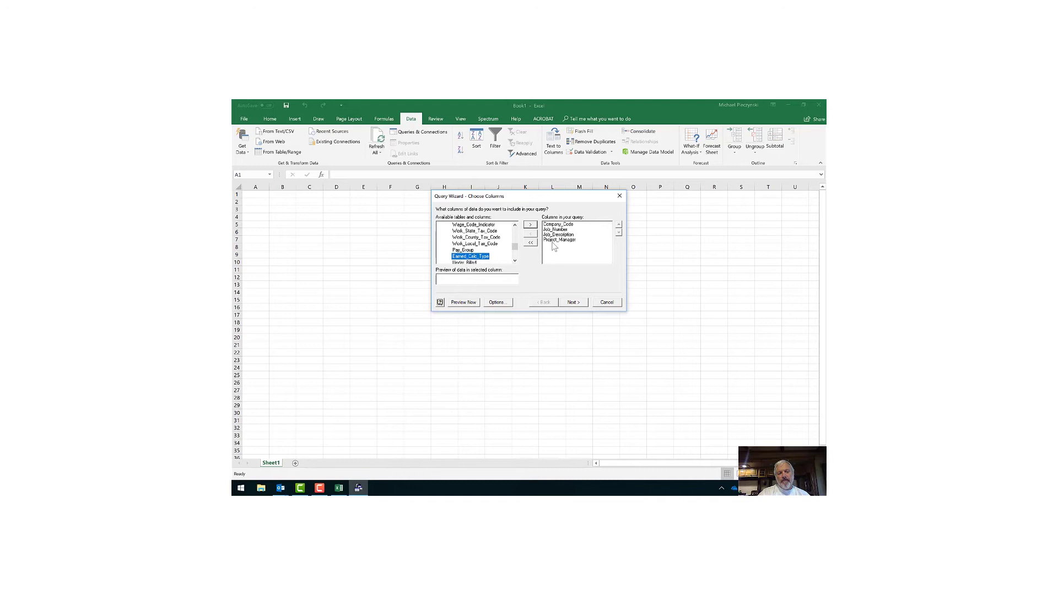
left_click(574, 306)
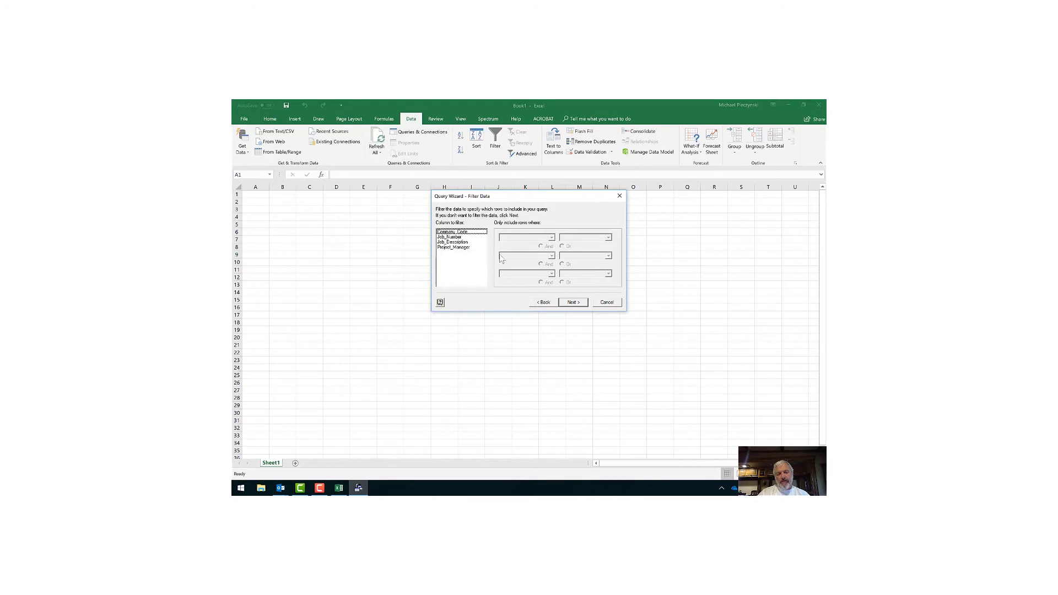
Skip filtering, sort by Company_Code then Job_Number, and finish returning data to Excel.
left_click(570, 305)
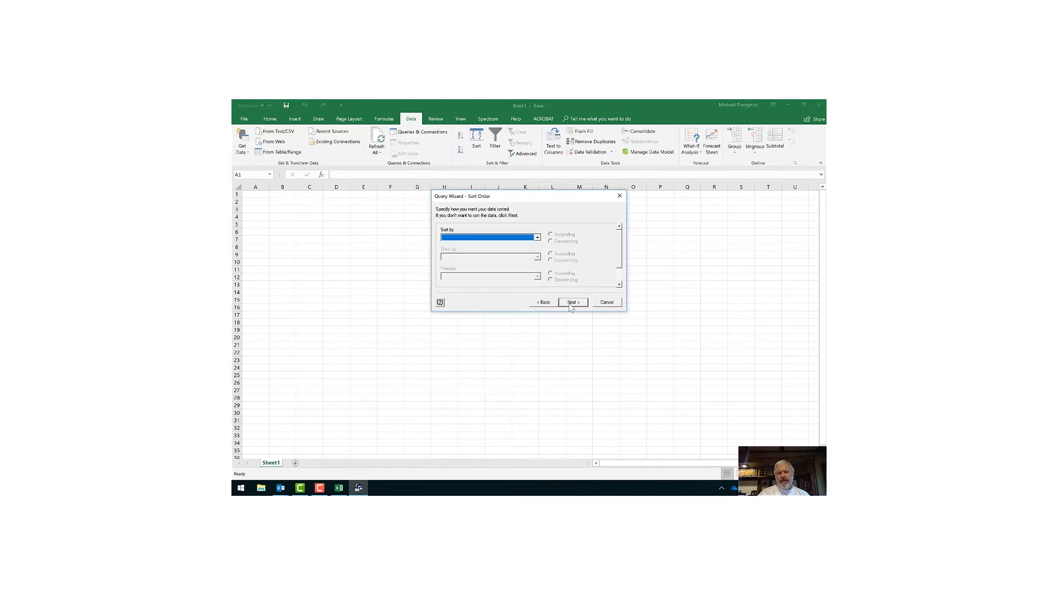
left_click(538, 240)
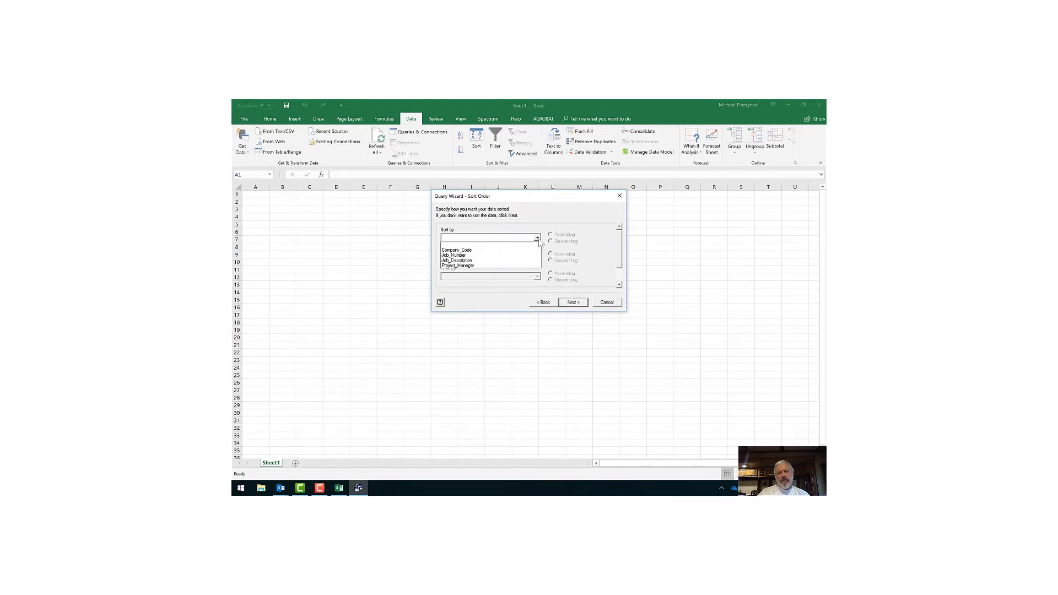
left_click(534, 251)
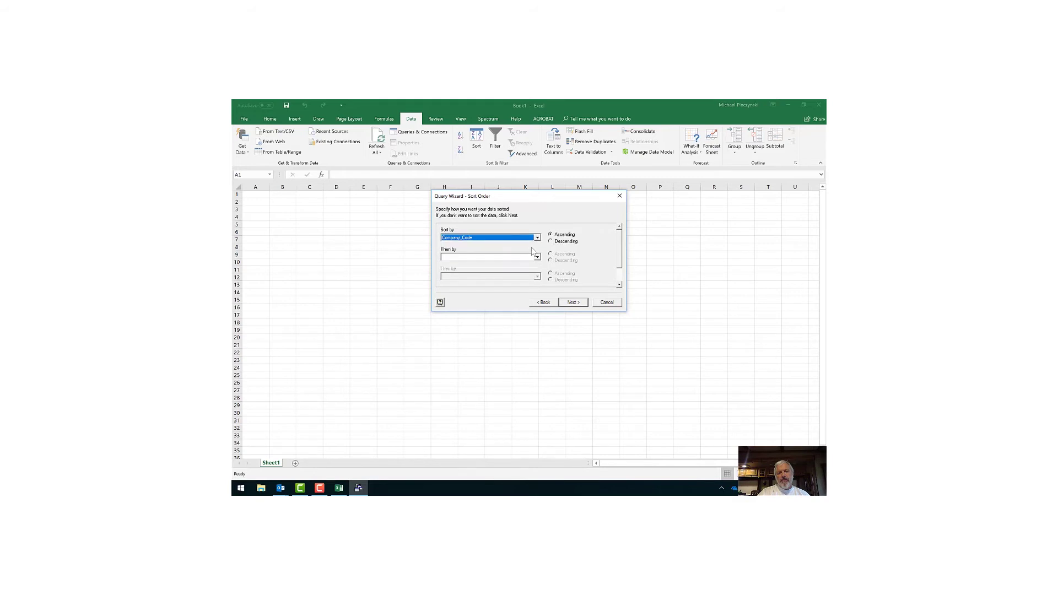
left_click(537, 258)
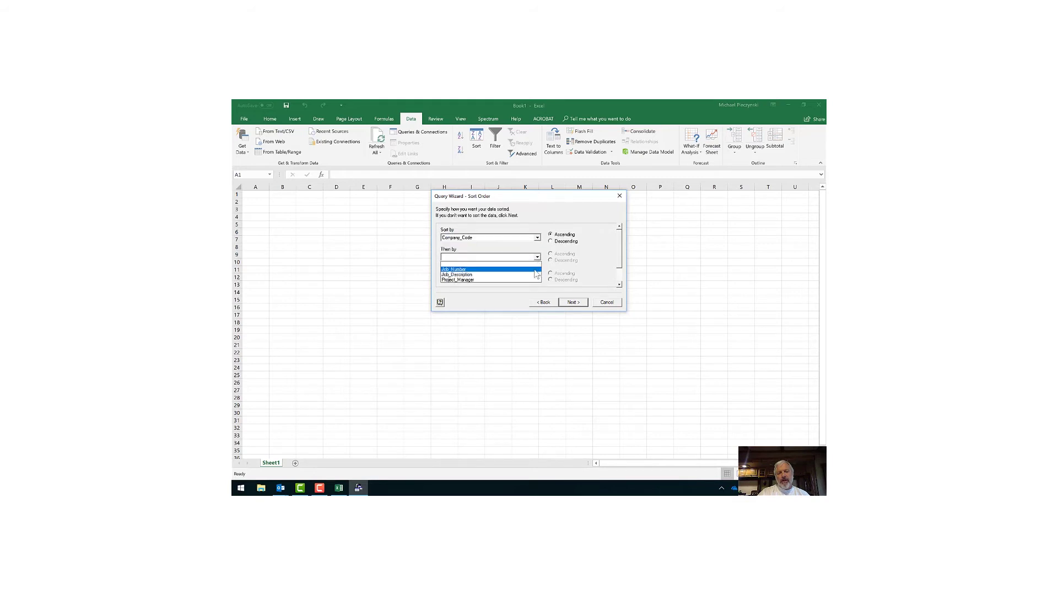
left_click(534, 271)
left_click(575, 302)
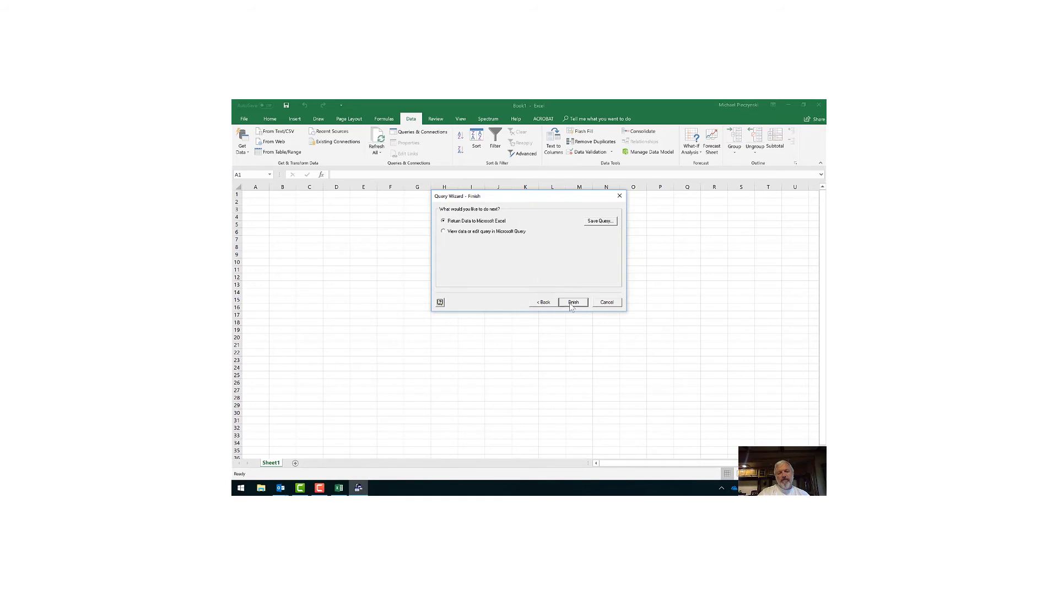
left_click(572, 302)
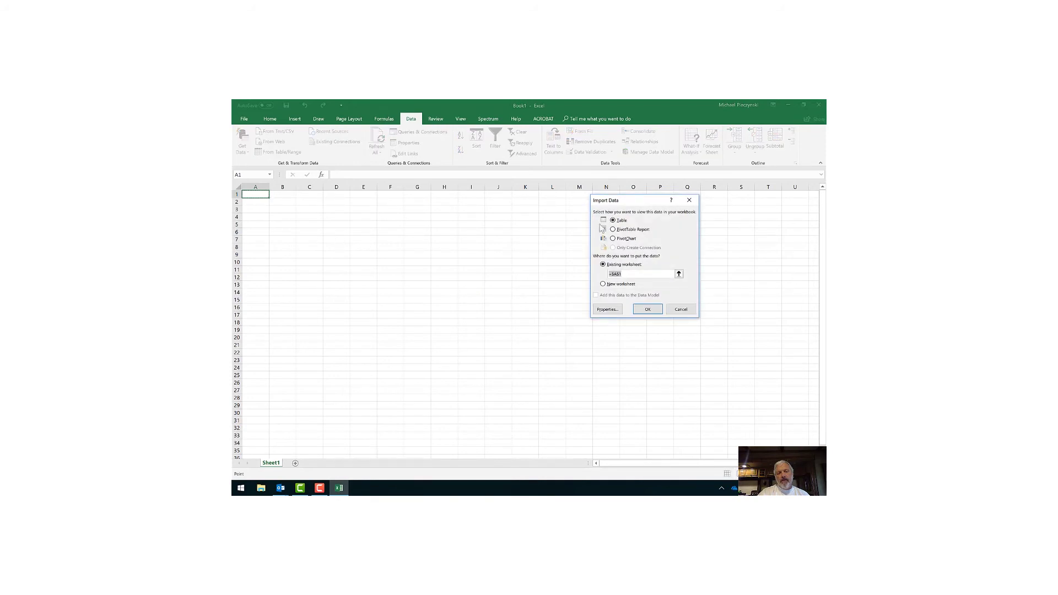
Import the results as a table at $A$1 and filter Company_Code to CCD only.
left_click(648, 310)
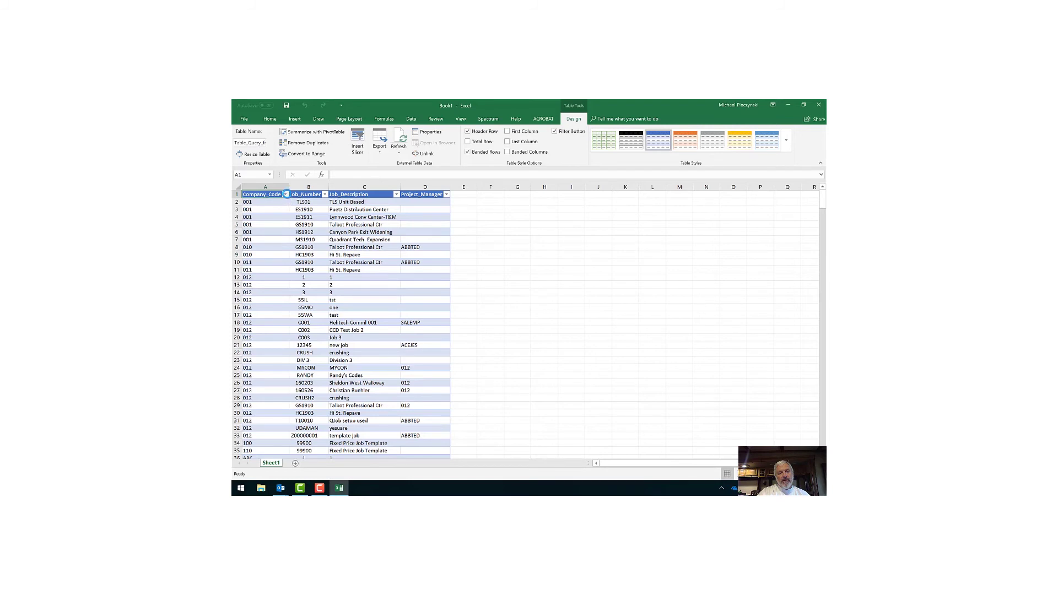
left_click(285, 195)
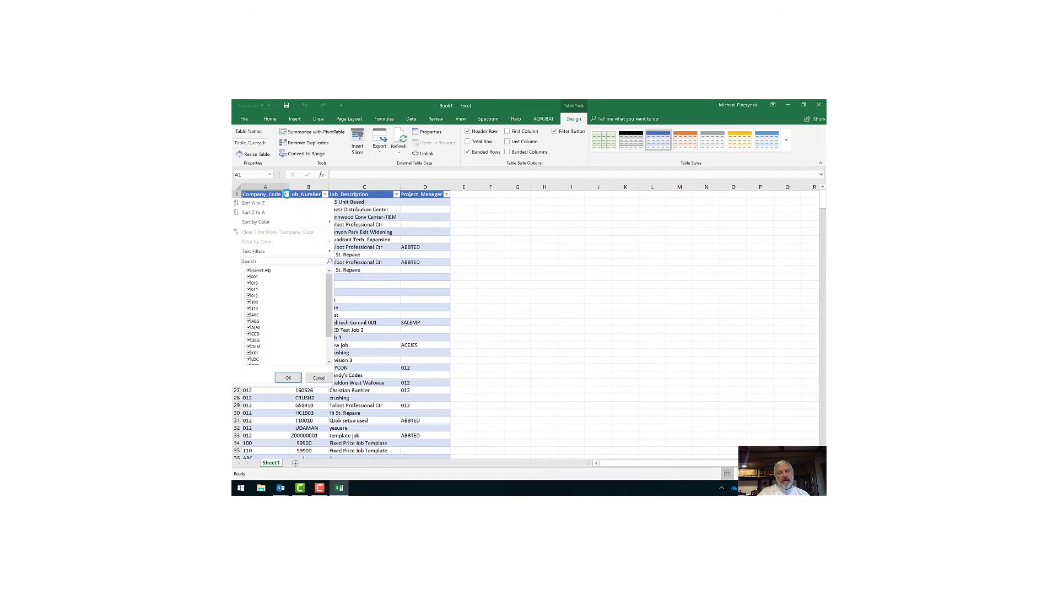
left_click(249, 270)
left_click(250, 335)
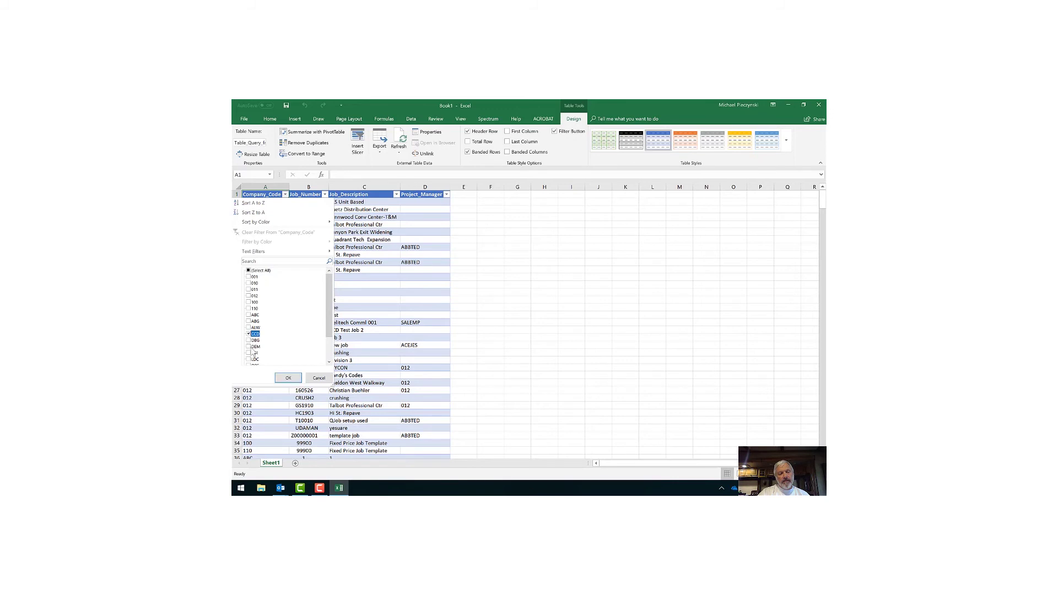
left_click(289, 378)
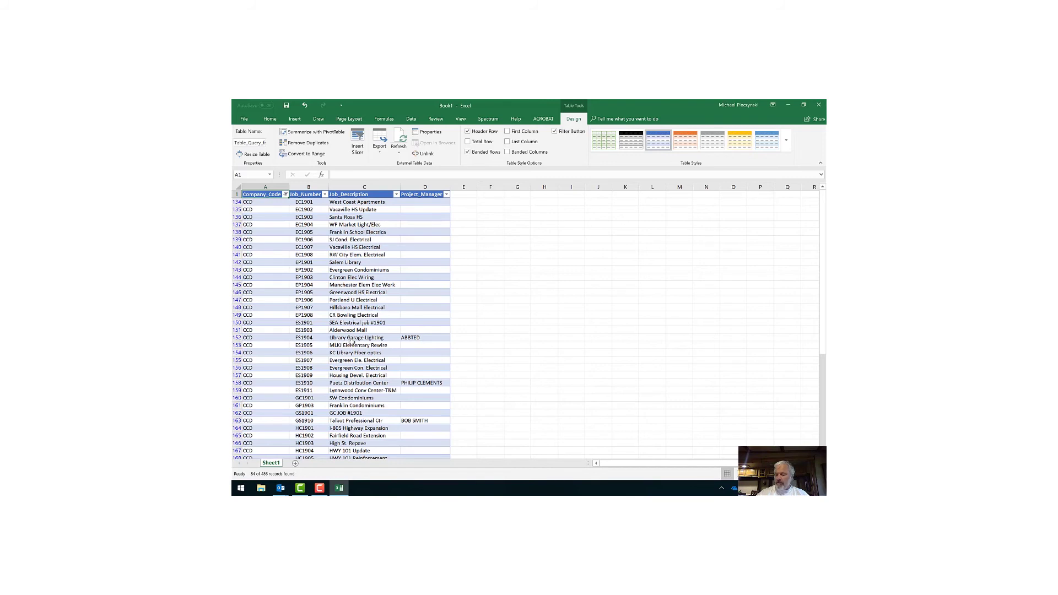
Run Refresh All on the CCD-filtered job table from the Data tab.
left_click(367, 262)
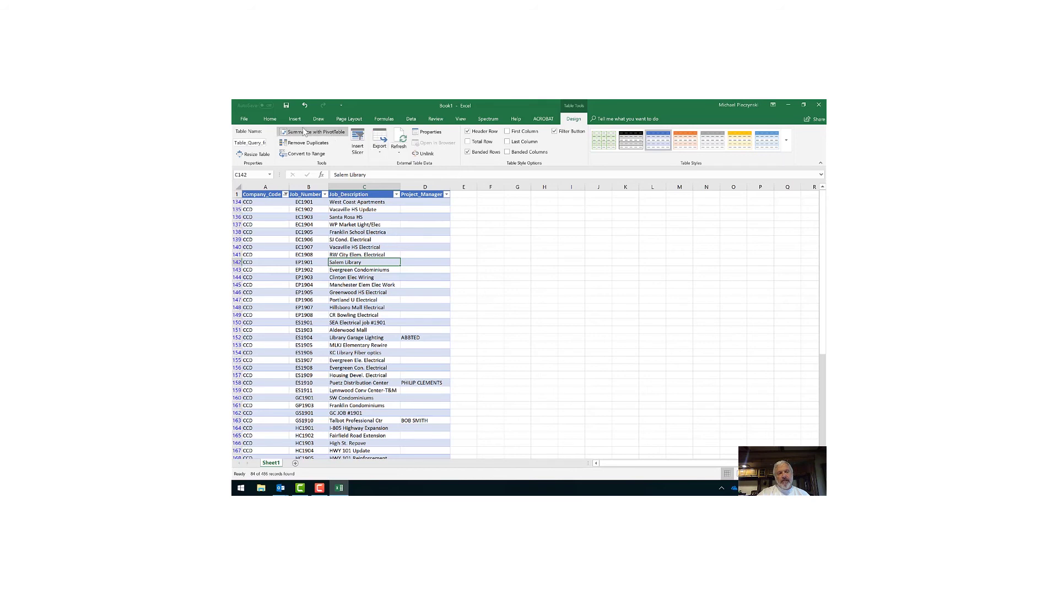
left_click(408, 120)
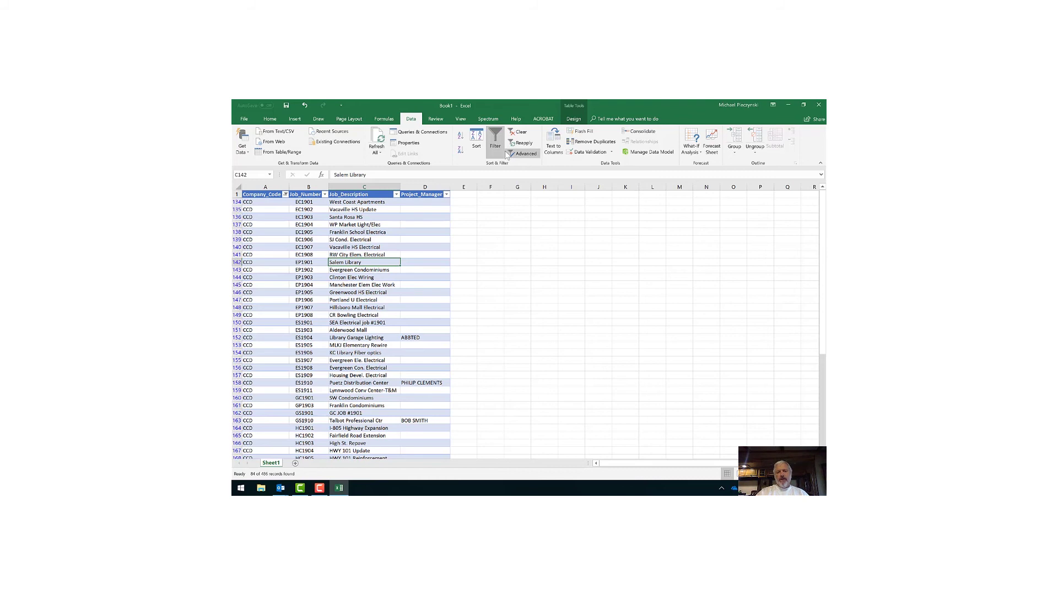
left_click(377, 141)
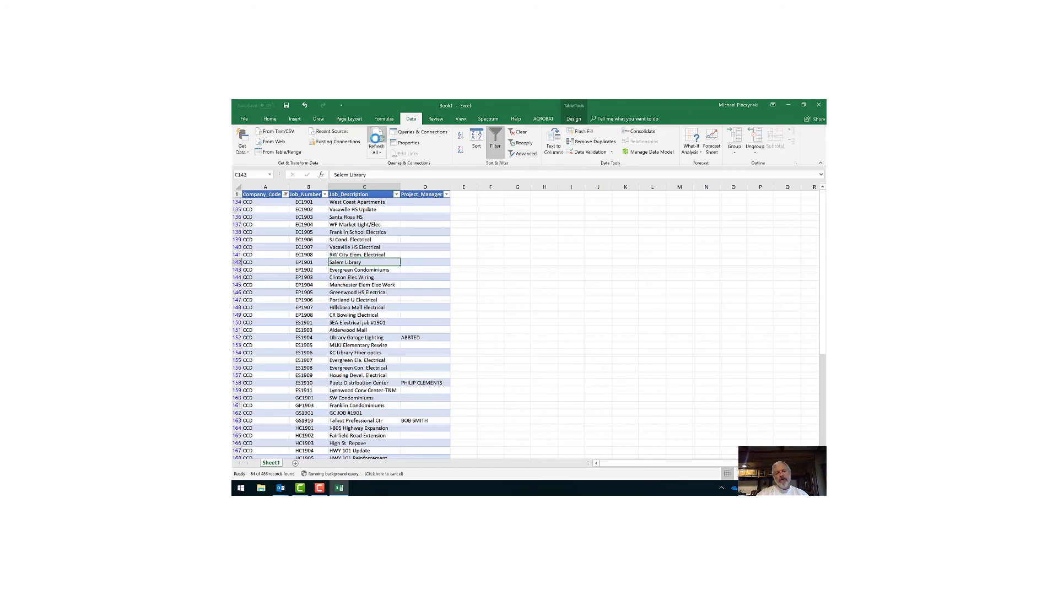